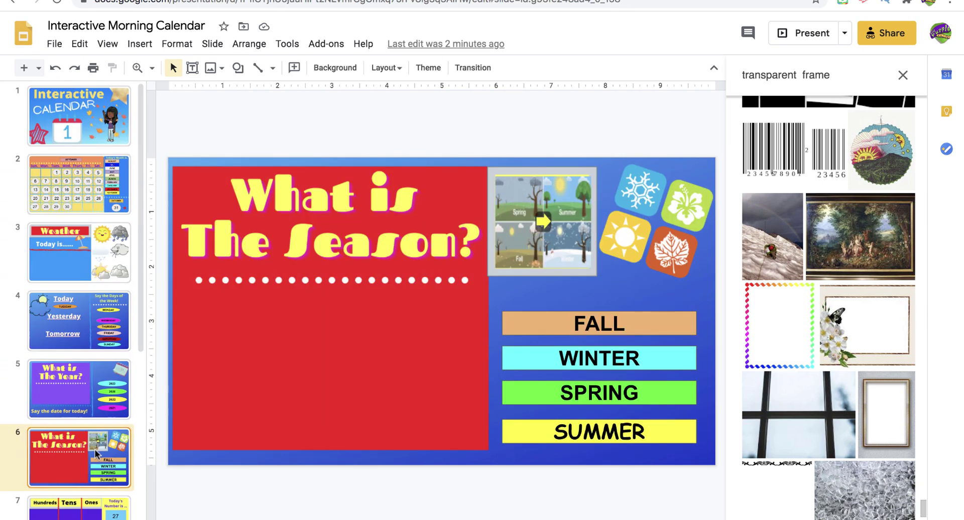
Step: Go back to slide 1, the Interactive Morning Calendar title slide
left_click(96, 131)
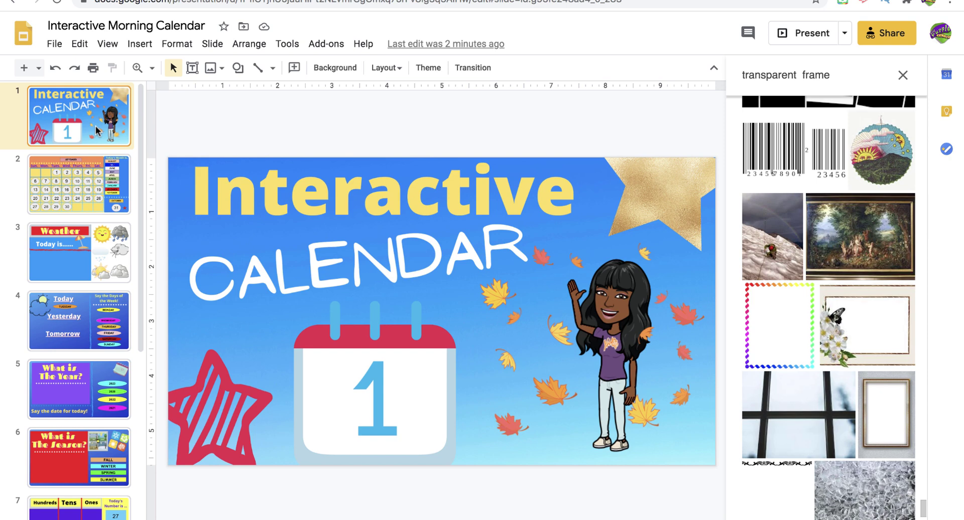
Step: Delete the girl-and-leaves picture, undo to restore it, then show the September calendar slide
left_click(615, 301)
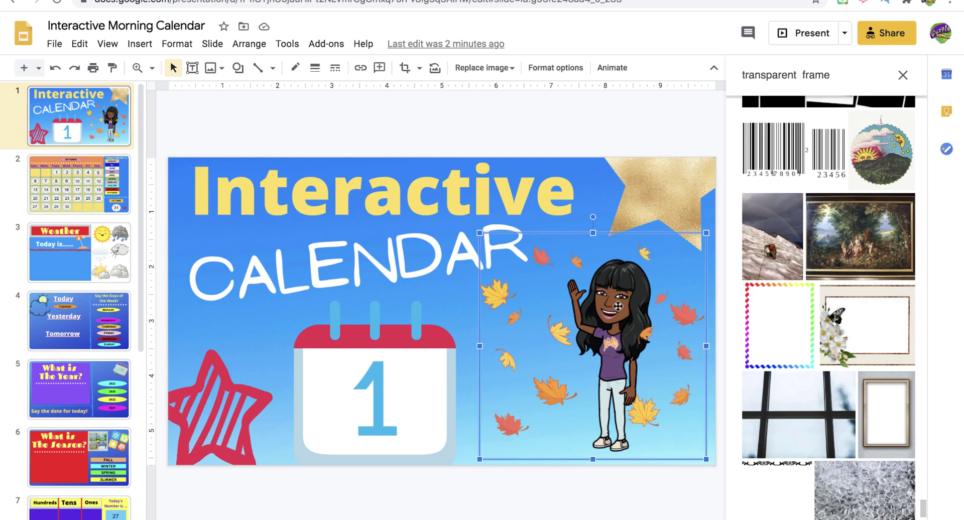
key("Delete")
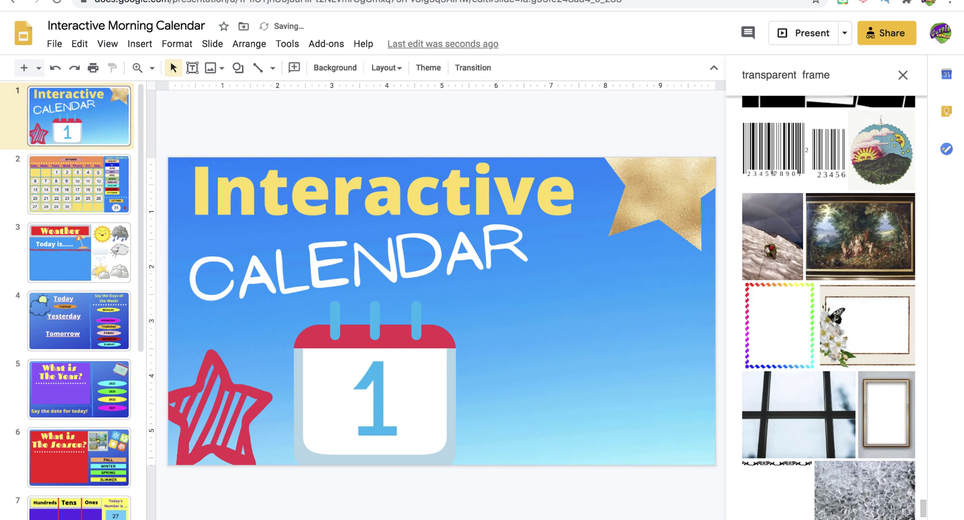
key("ctrl+z")
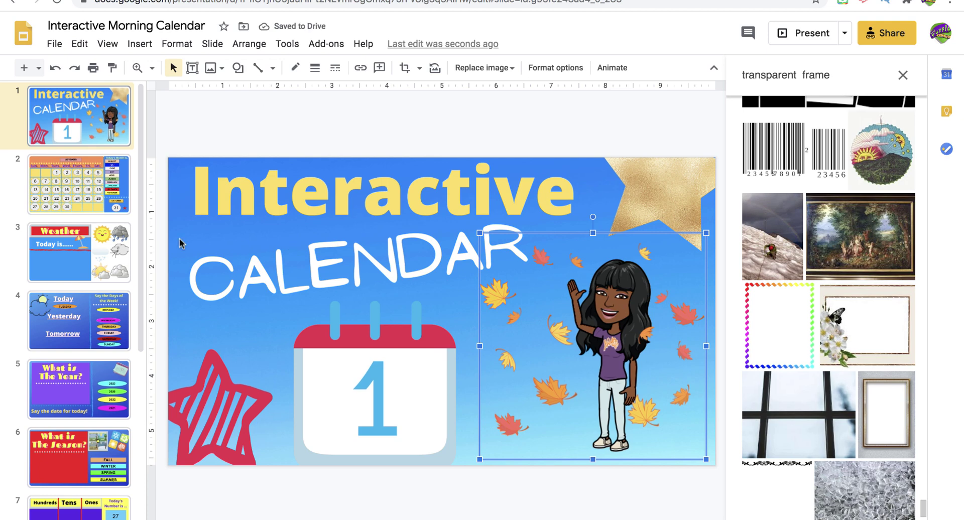
left_click(101, 166)
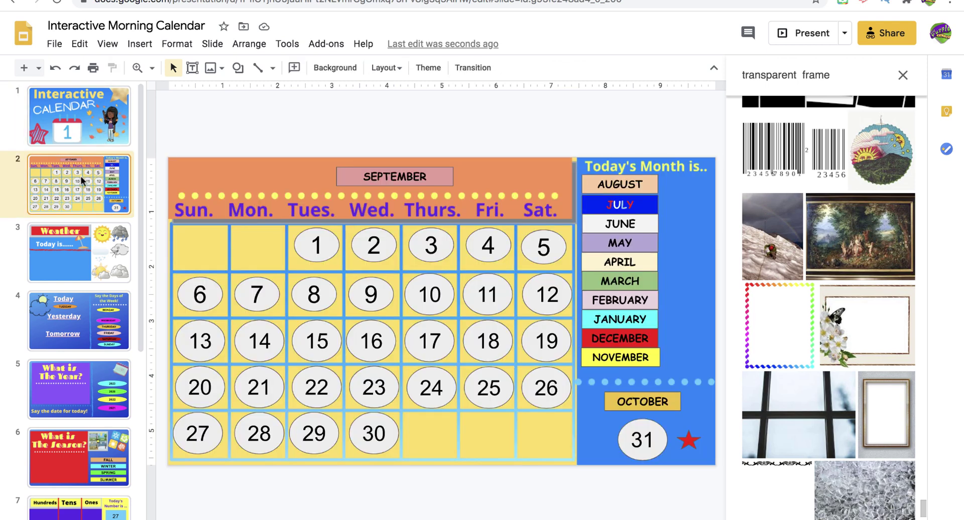
Step: Shift the SEPTEMBER label right and back, put the red star on the 4th, then open the Weather slide
left_click_drag(402, 182, 470, 183)
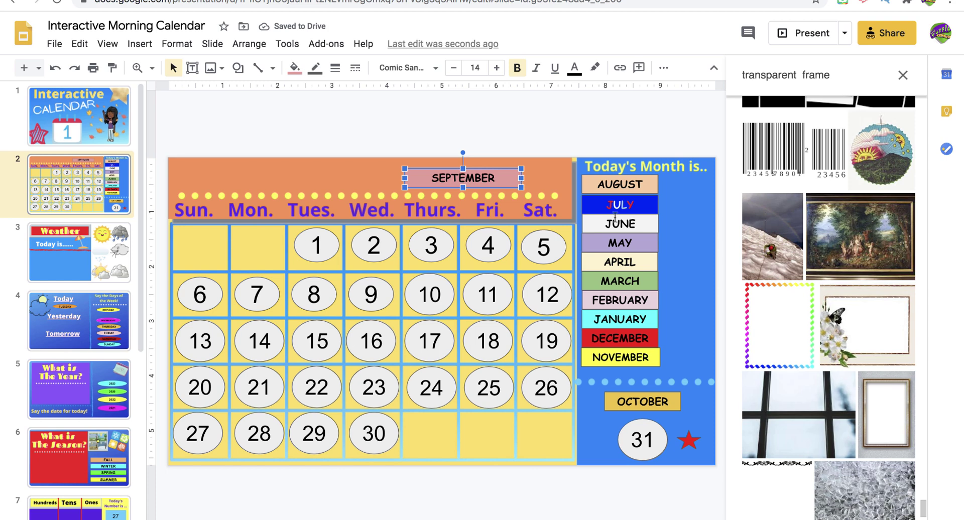
left_click_drag(504, 177, 428, 171)
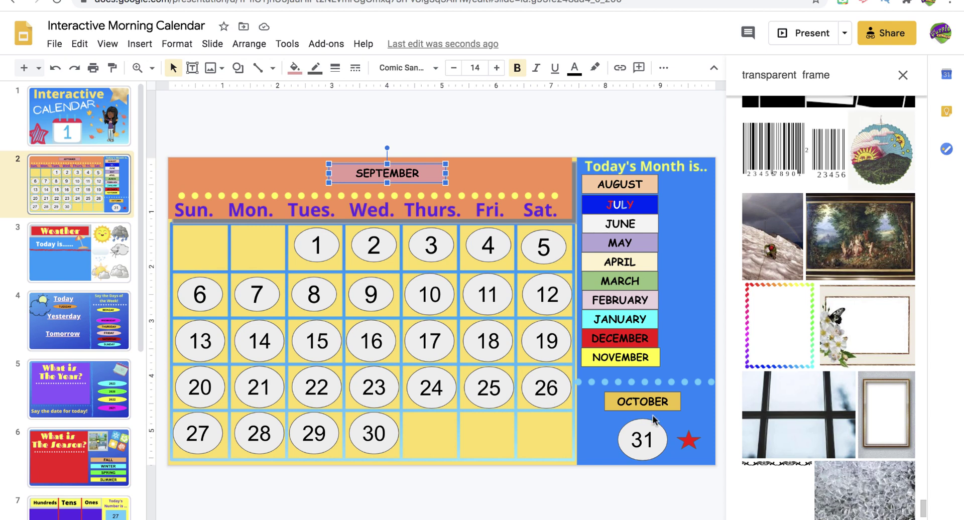
left_click_drag(689, 435, 501, 240)
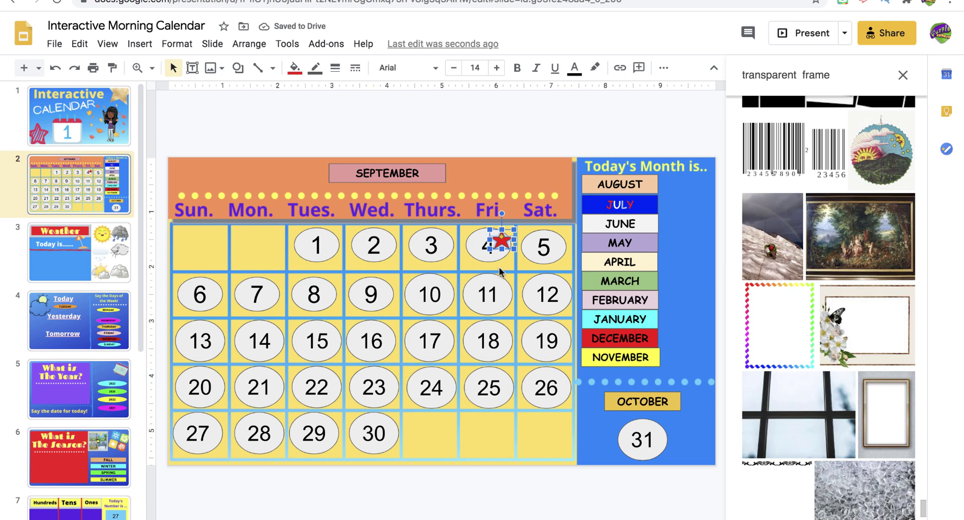
left_click(329, 234)
left_click_drag(325, 240, 328, 234)
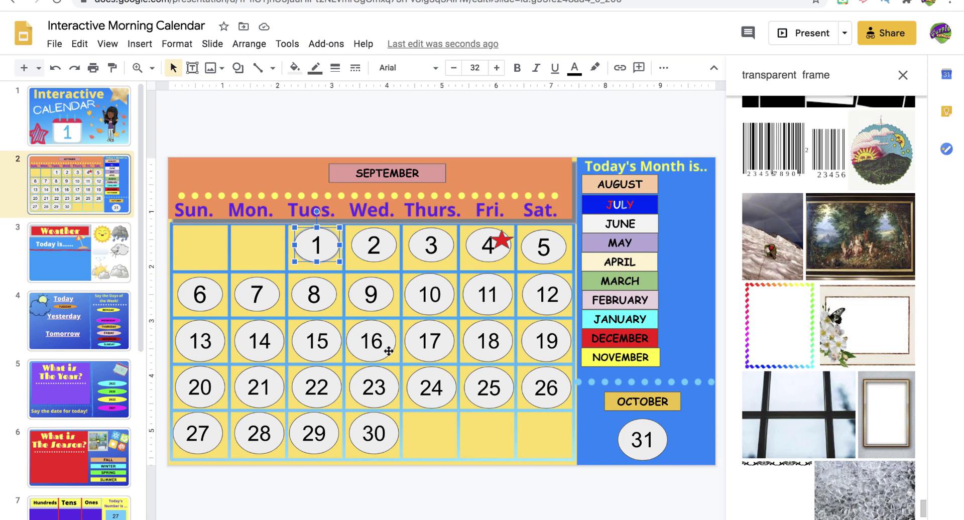
left_click(75, 266)
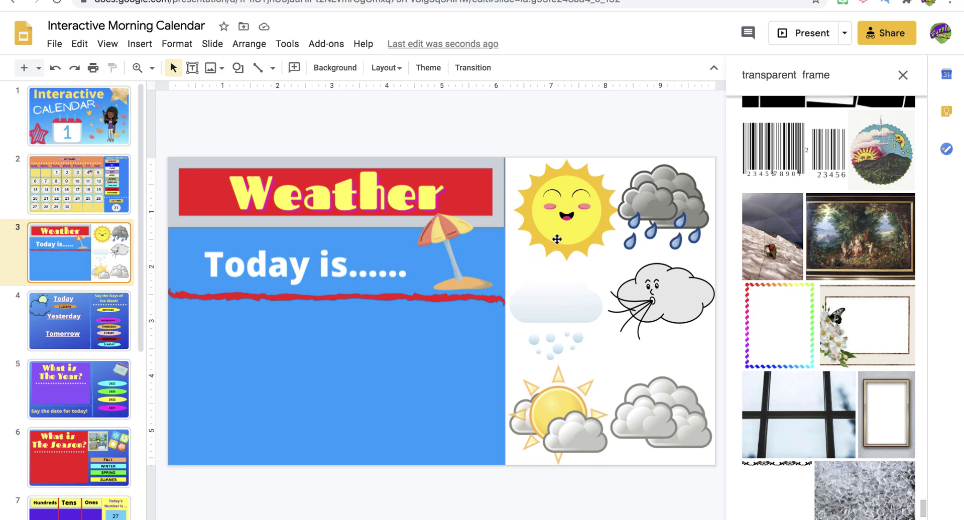
Step: Place the smiling sun below 'Today is......', then go to the Today/Yesterday/Tomorrow slide
left_click_drag(567, 225, 335, 381)
left_click(400, 362)
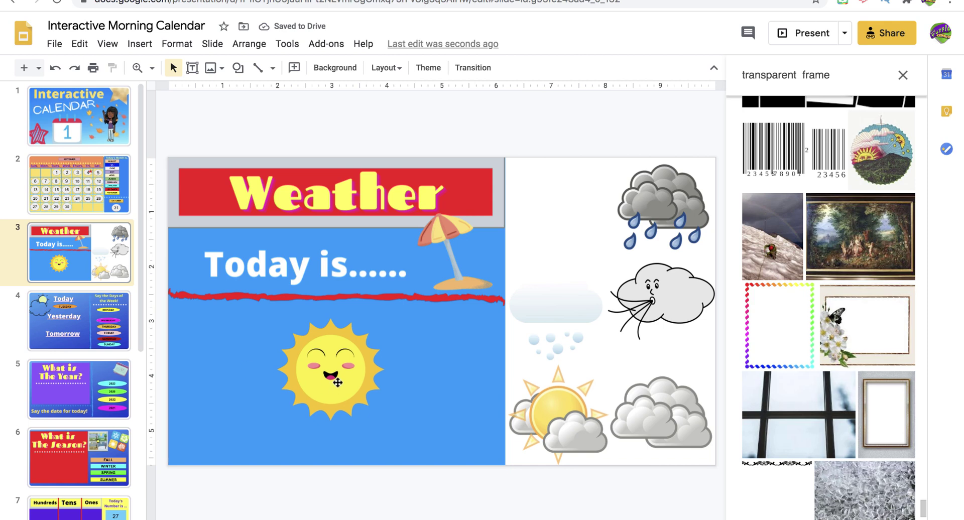
left_click(66, 321)
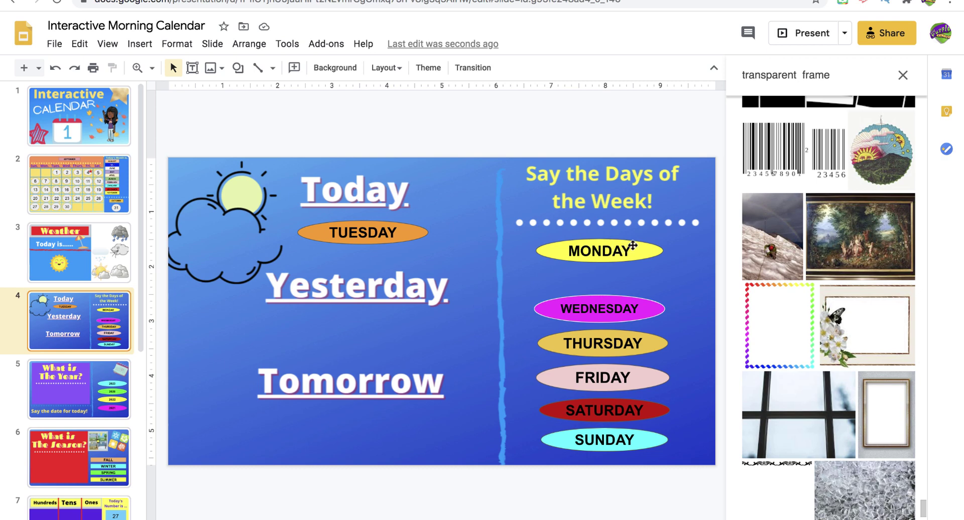
Step: Place MONDAY under Yesterday and WEDNESDAY under Tomorrow, then go to slide 5
left_click_drag(636, 250, 386, 335)
left_click_drag(637, 305, 394, 427)
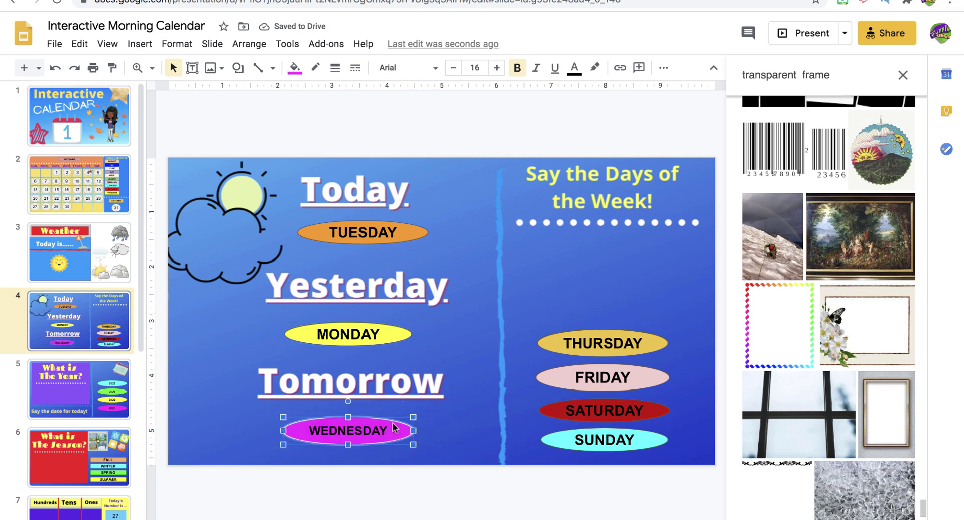
left_click(97, 382)
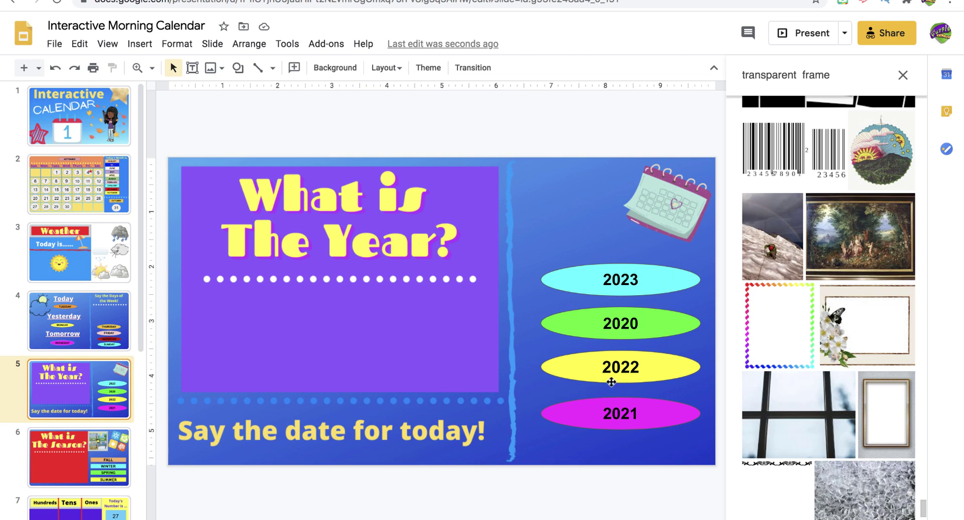
Step: Put the green 2020 oval in the purple year box, then go to slide 6
left_click_drag(657, 321, 360, 339)
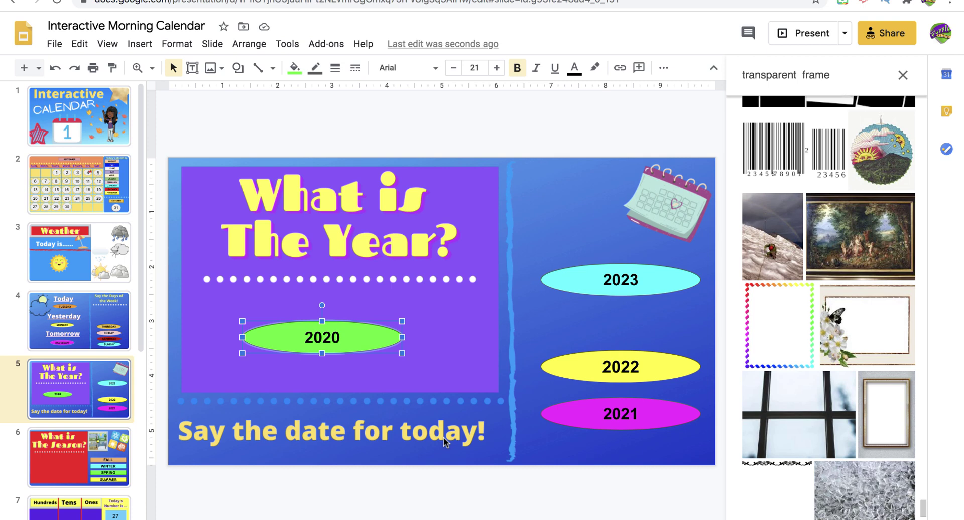
left_click(82, 446)
scroll(82, 446, "down", 4)
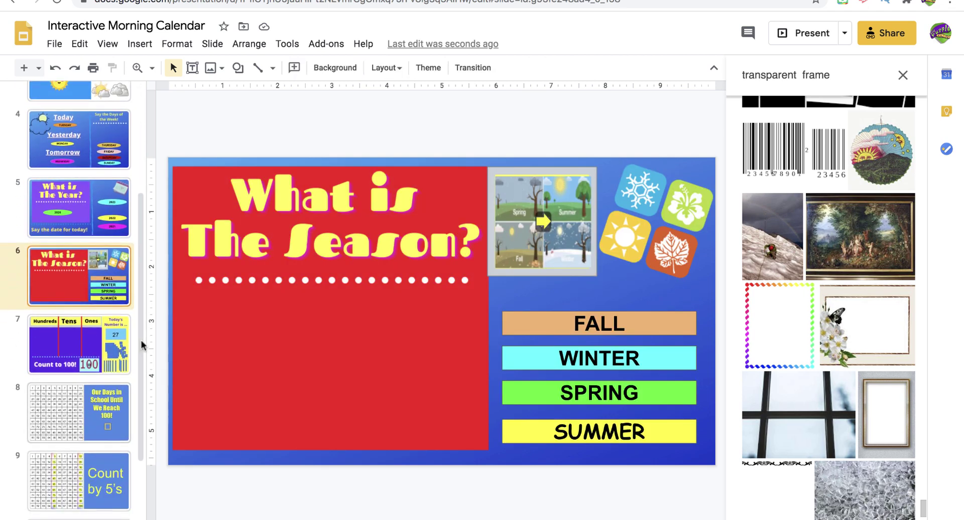
Step: Check the yellow arrow's video link, place SUMMER in the red area, then go to slide 7
left_click(544, 225)
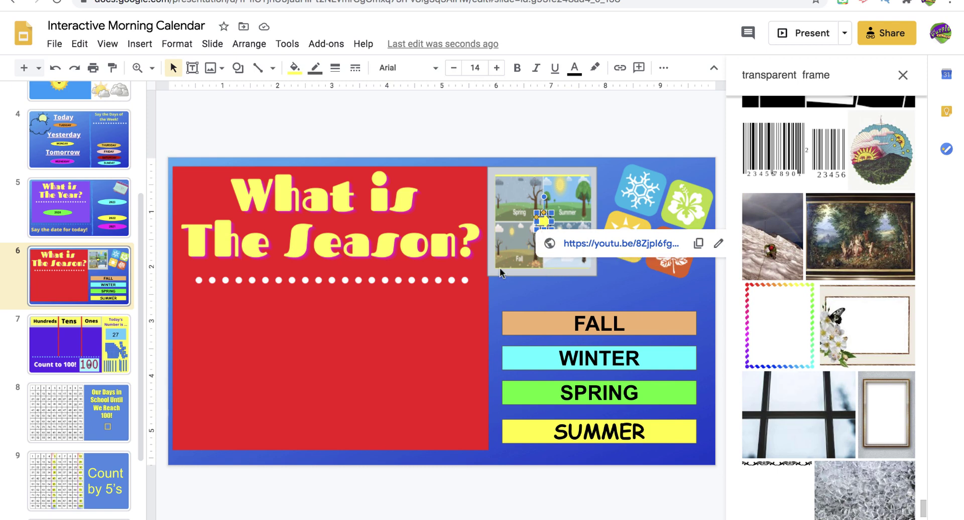
left_click(503, 284)
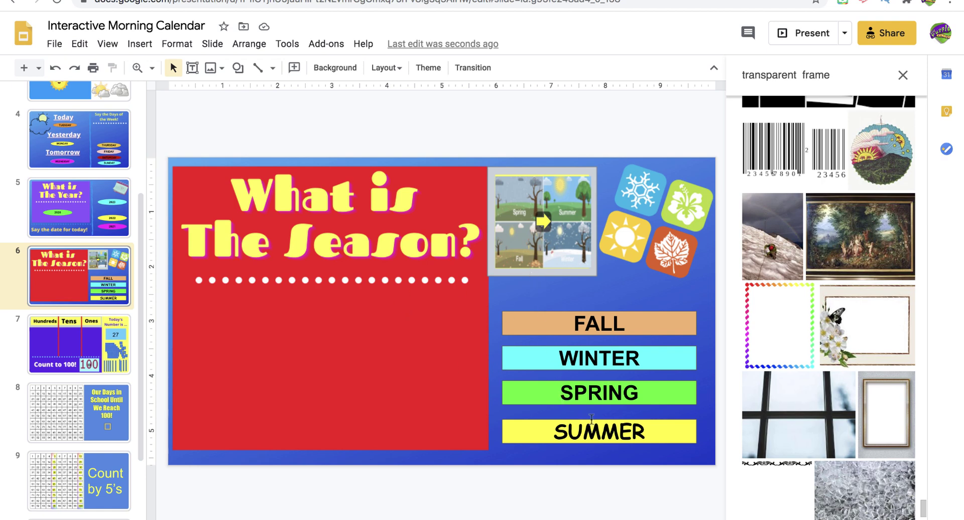
left_click(650, 431)
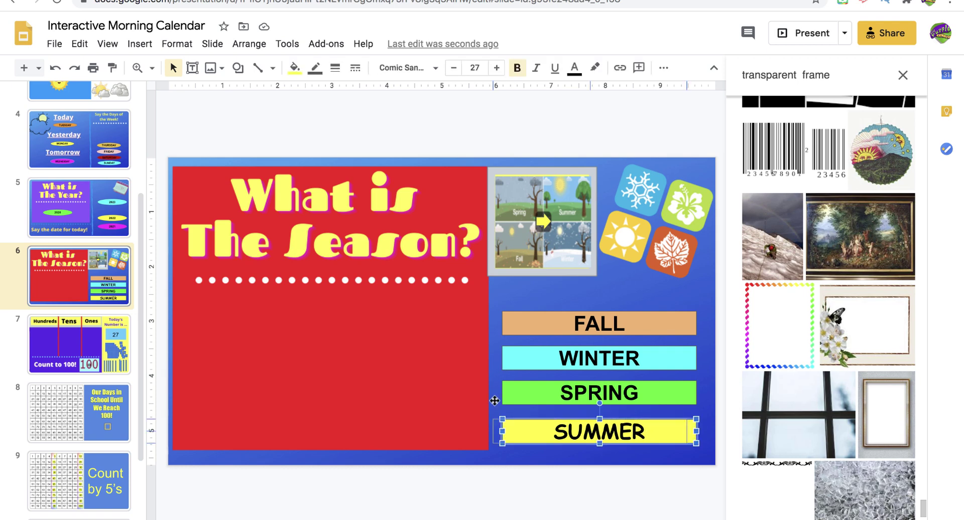
left_click_drag(376, 355, 379, 360)
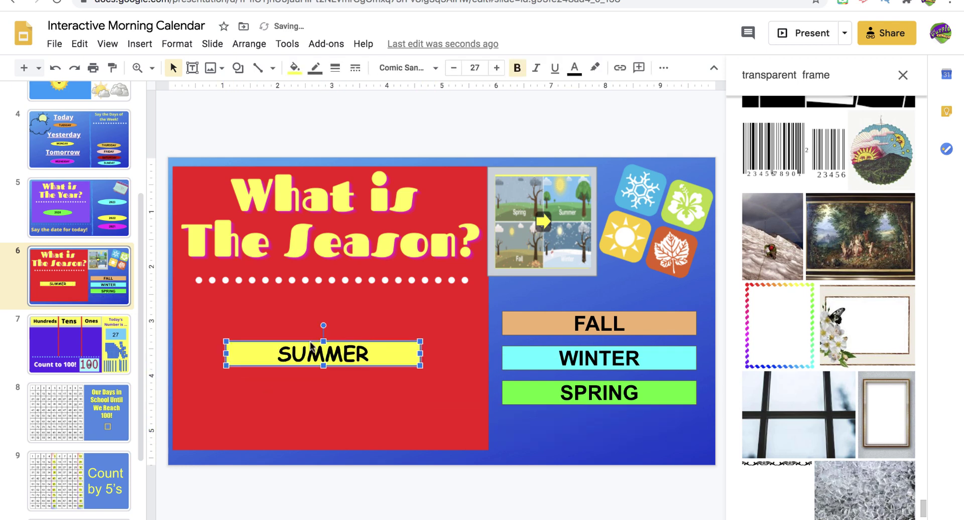
left_click(92, 334)
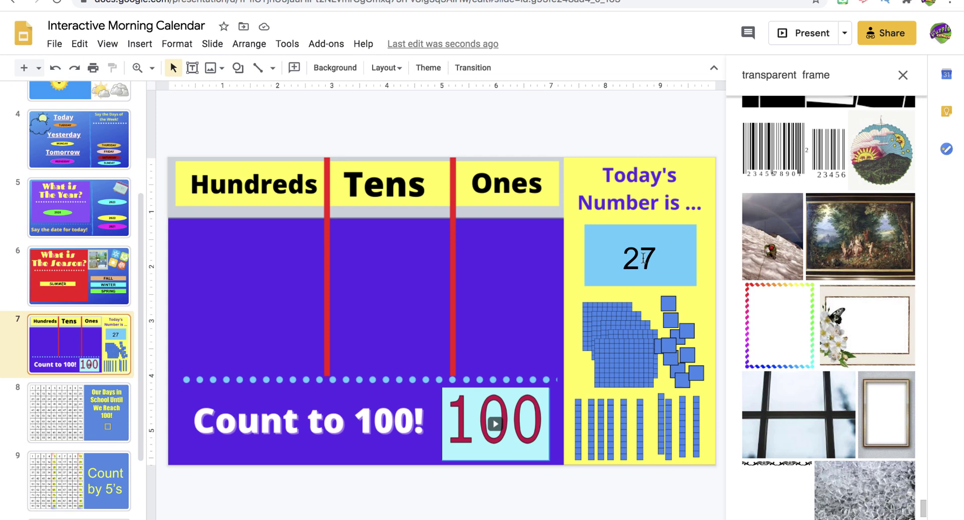
Step: Place two tens rods in the Tens column and the first ones cubes in Ones
left_click_drag(659, 406, 369, 271)
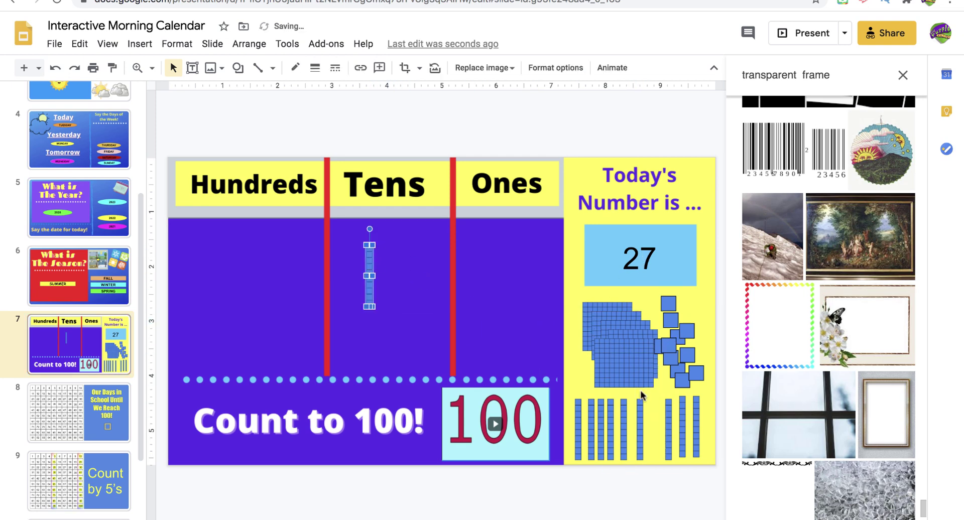
left_click_drag(668, 421, 413, 262)
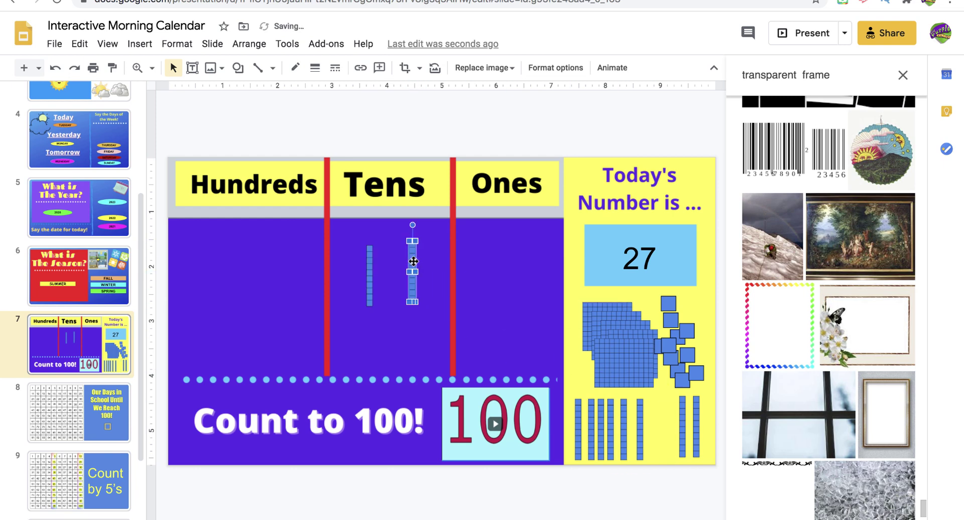
left_click(667, 303)
left_click_drag(667, 303, 485, 242)
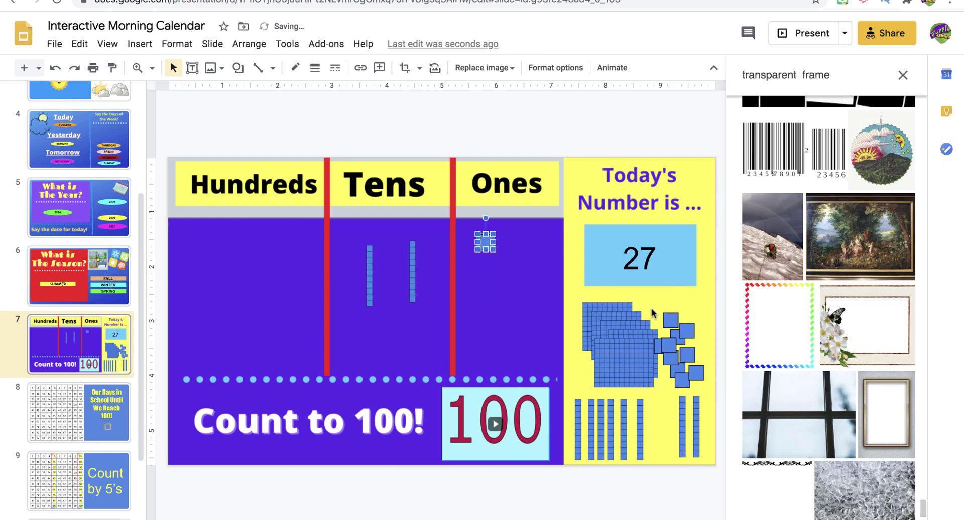
left_click_drag(670, 321, 524, 272)
left_click_drag(685, 328, 528, 302)
Step: Add more cubes to make seven in the Ones column, then select the Count to 100 video
left_click_drag(666, 347, 527, 340)
left_click_drag(661, 343, 508, 300)
left_click_drag(678, 337, 498, 295)
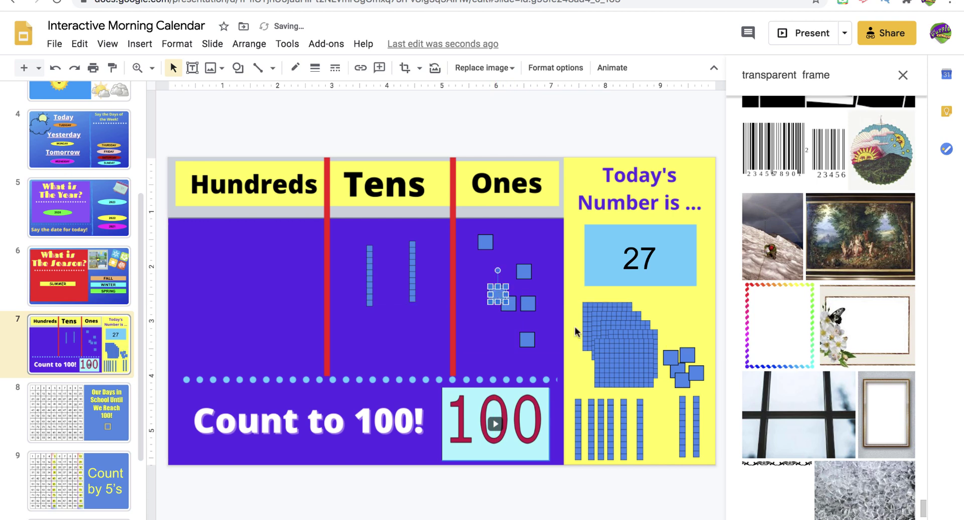
left_click_drag(671, 358, 501, 340)
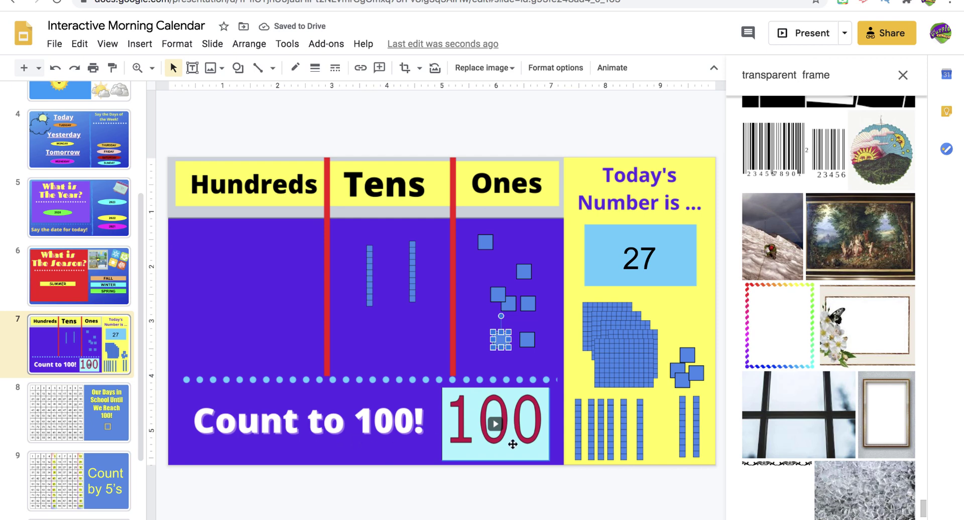
left_click(491, 424)
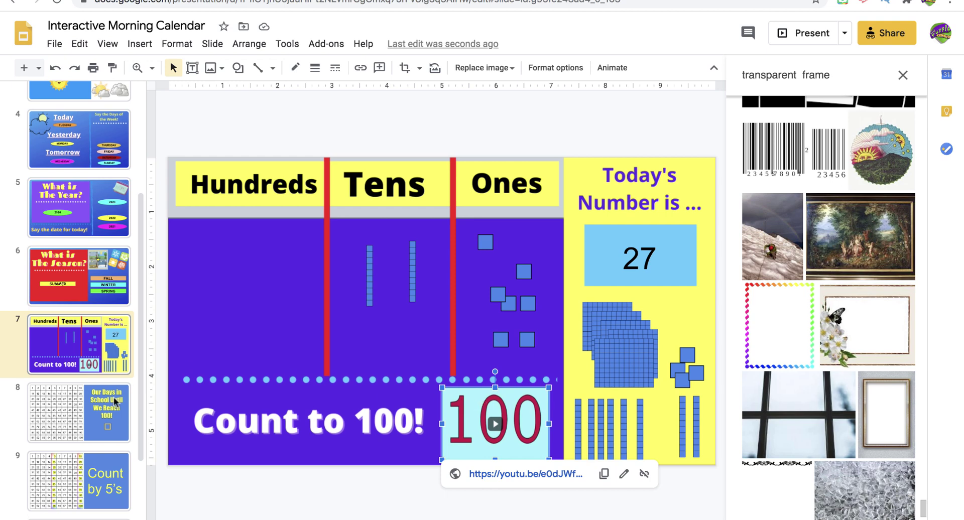
Step: Show slide 8, 'Our Days in School Until We Reach 100!', with its 1–100 chart
left_click(87, 414)
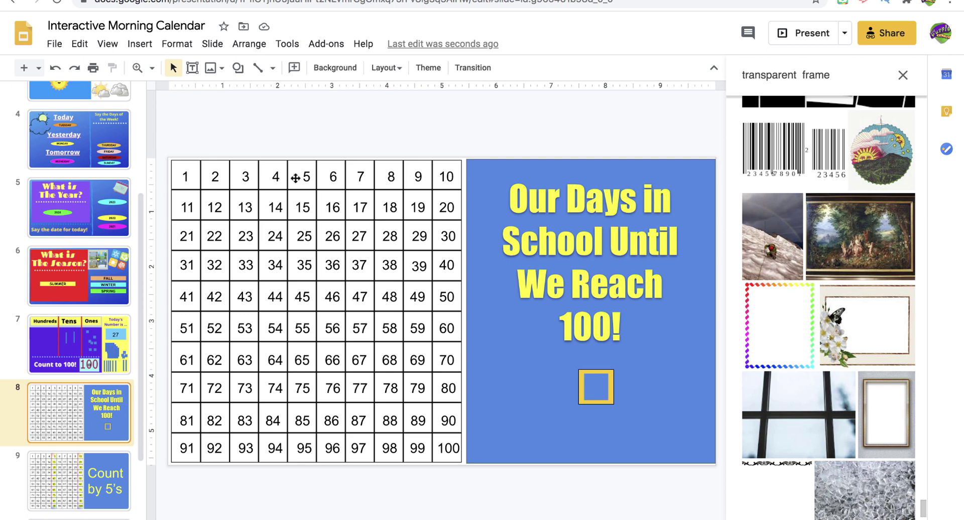
Step: Frame the number 2 on the hundreds chart with the yellow square, then go to the Count by 5's slide
left_click_drag(581, 383, 224, 177)
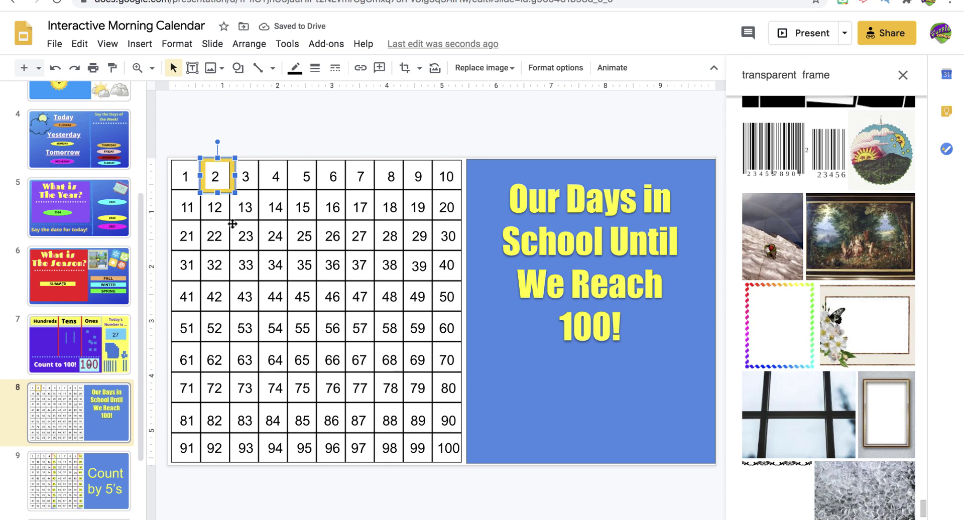
mouse_move(231, 178)
left_mouse_down()
mouse_move(582, 366)
mouse_move(225, 177)
left_mouse_up()
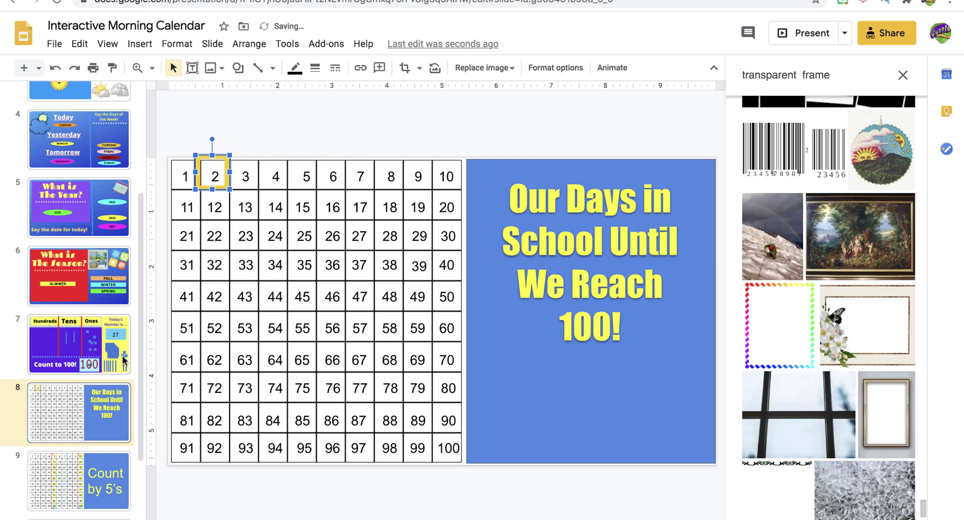
scroll(83, 459, "down", 2)
left_click(80, 419)
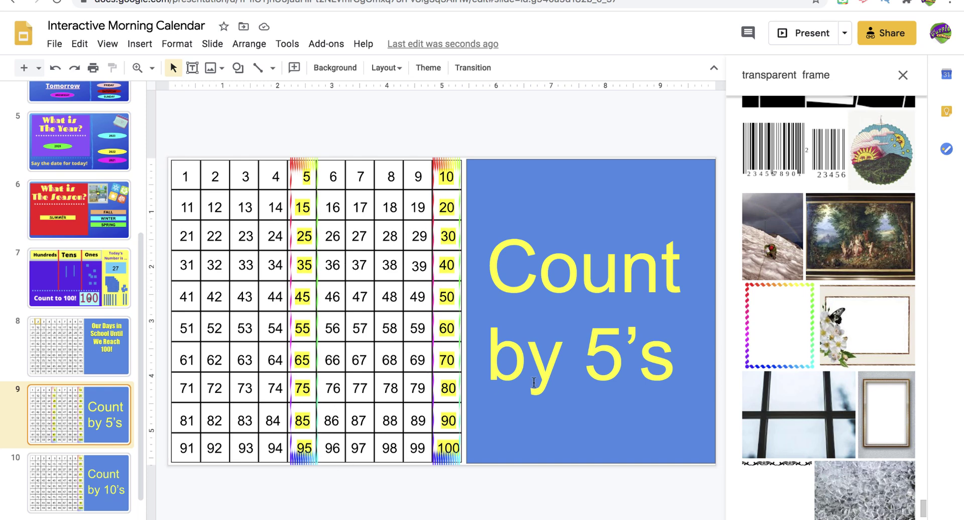
Step: View the Count by 10's slide, then move on to slide 11, 'How Many?'
left_click(103, 477)
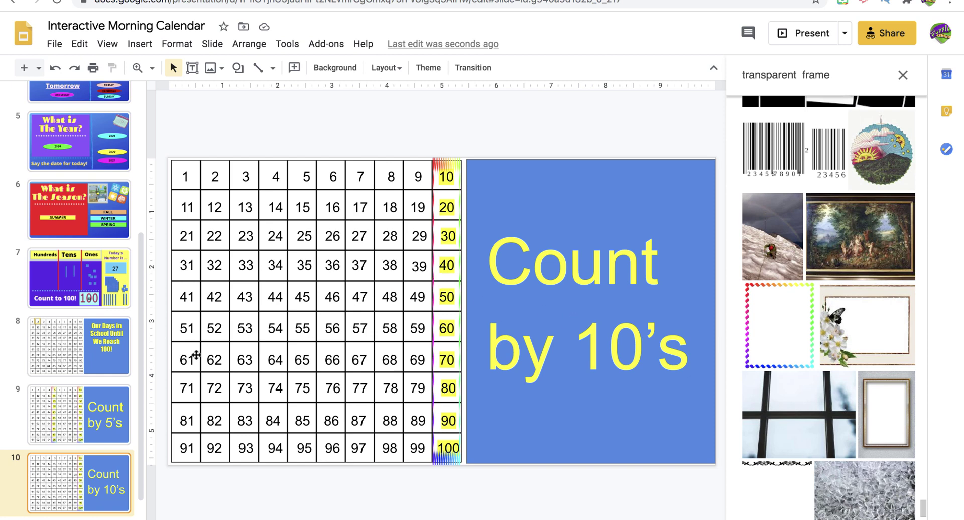
scroll(54, 382, "down", 2)
left_click(83, 492)
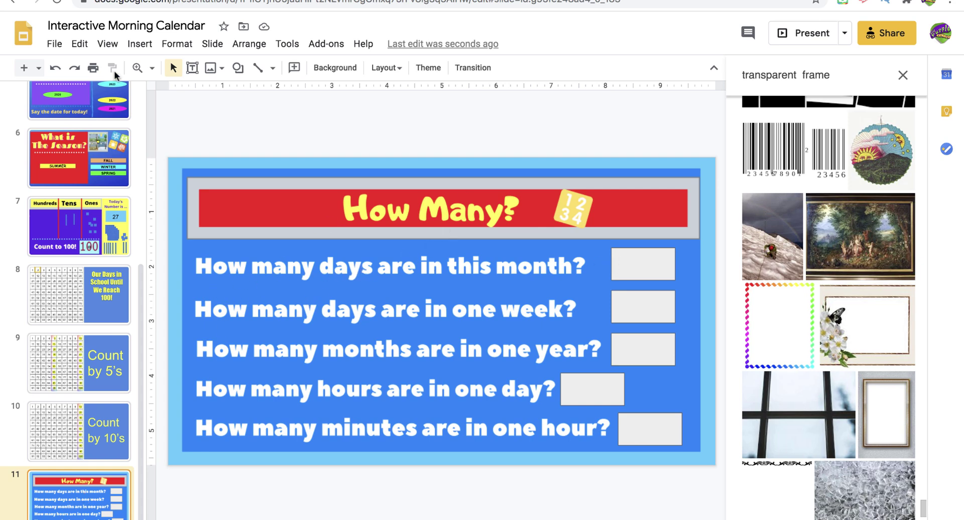
Step: Add text boxes answering 30 days this month and 7 days in a week, and start one in the months box
left_click(192, 67)
left_click_drag(626, 256, 665, 276)
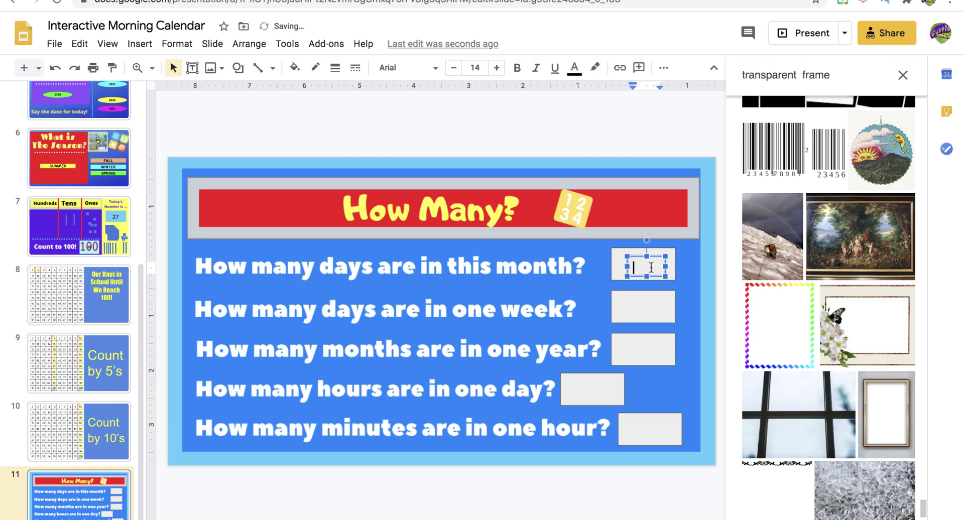
type("30")
left_click(192, 67)
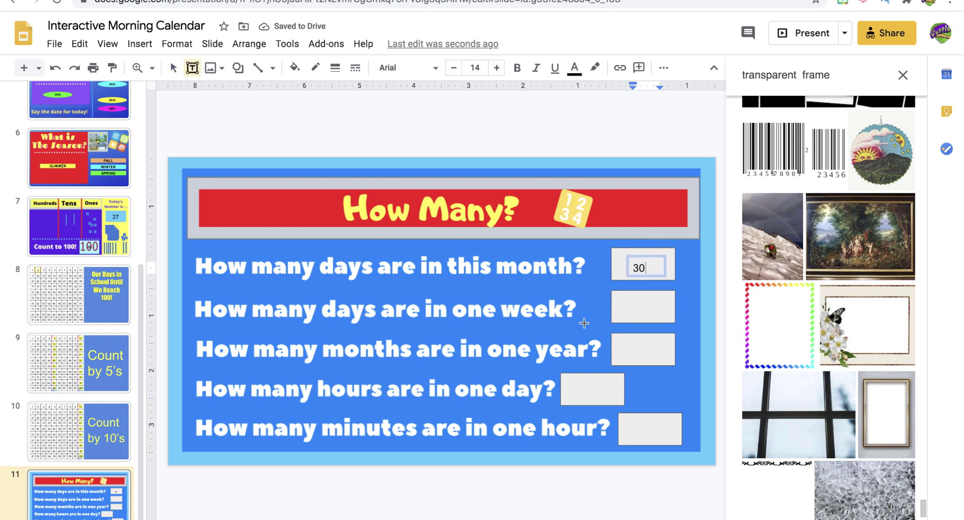
left_click_drag(621, 295, 663, 315)
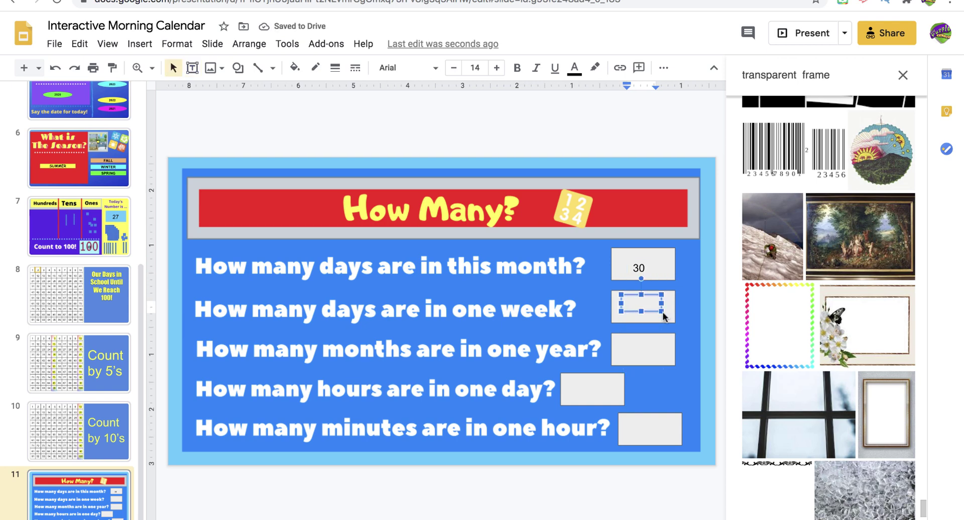
type("7")
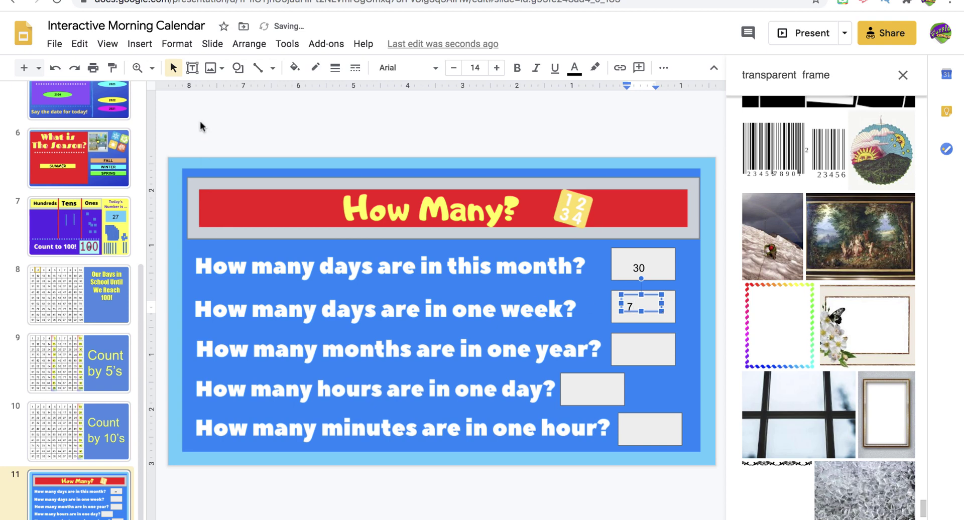
left_click(193, 67)
left_click_drag(623, 336, 667, 359)
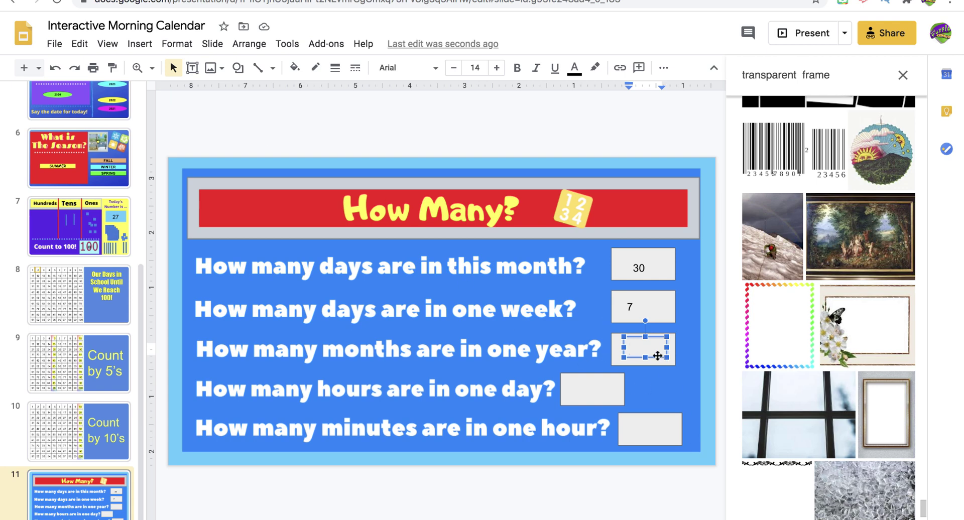
Step: Enter 12 months in a year and 24 hours in a day
type("12")
left_click(192, 70)
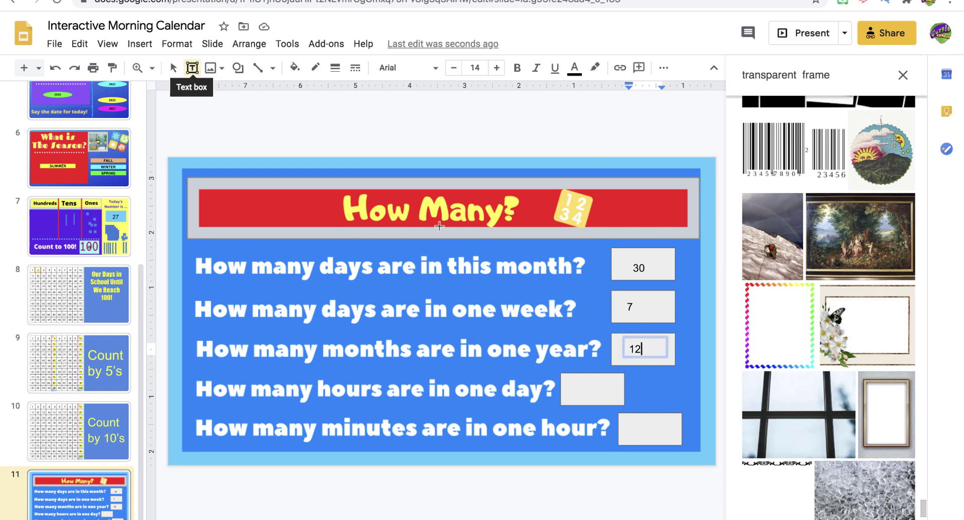
left_click_drag(569, 377, 599, 393)
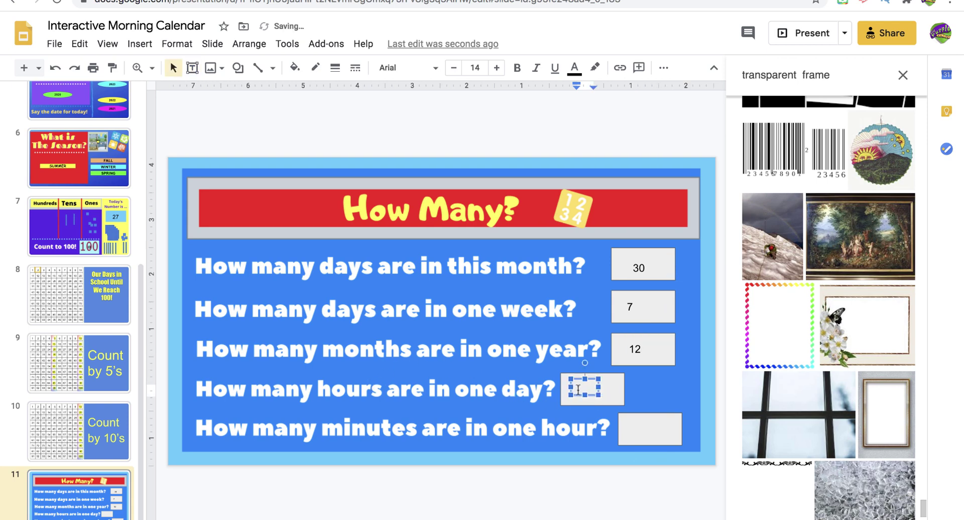
type("24")
Step: Answer 60 minutes in an hour in a new text box in the last answer box
left_click(193, 67)
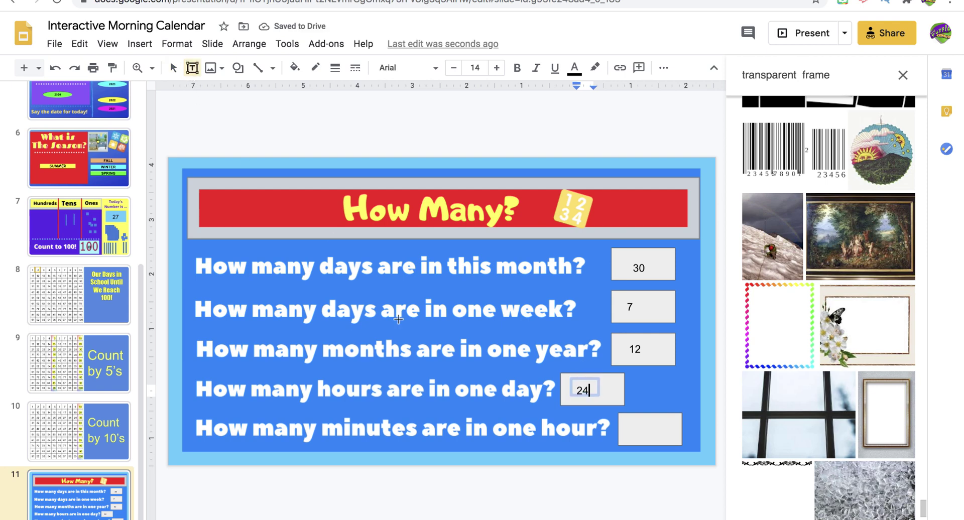
left_click_drag(631, 420, 666, 441)
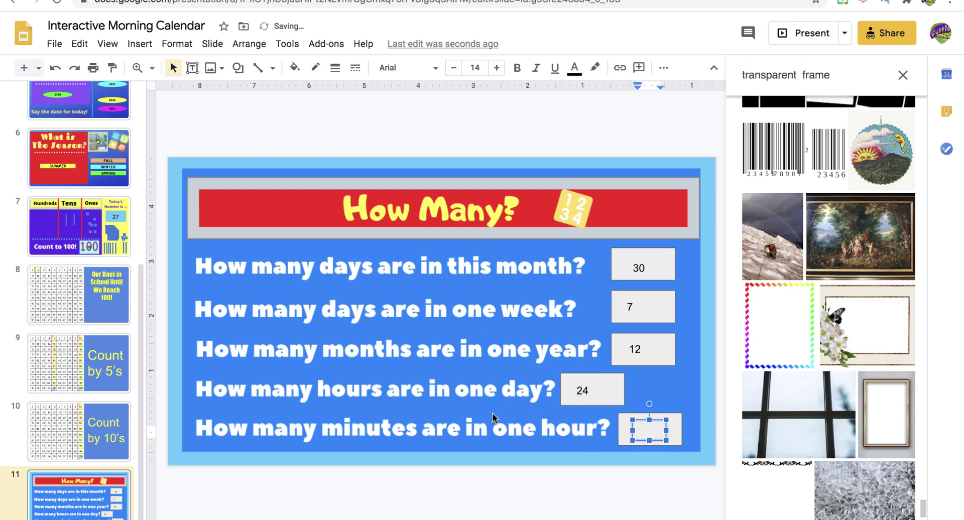
type("60")
left_click_drag(140, 450, 143, 261)
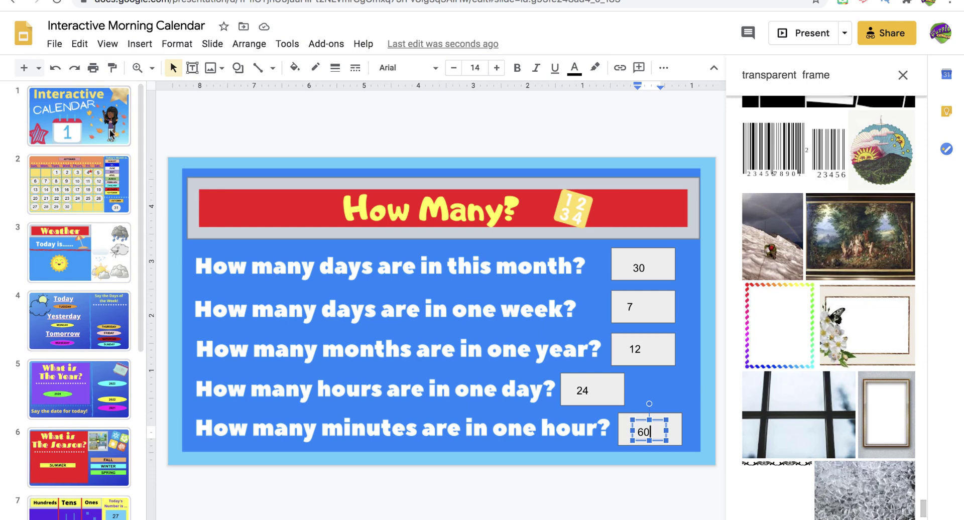
Step: Step through slides 2–6, from the September calendar to What is The Season?
left_click(77, 186)
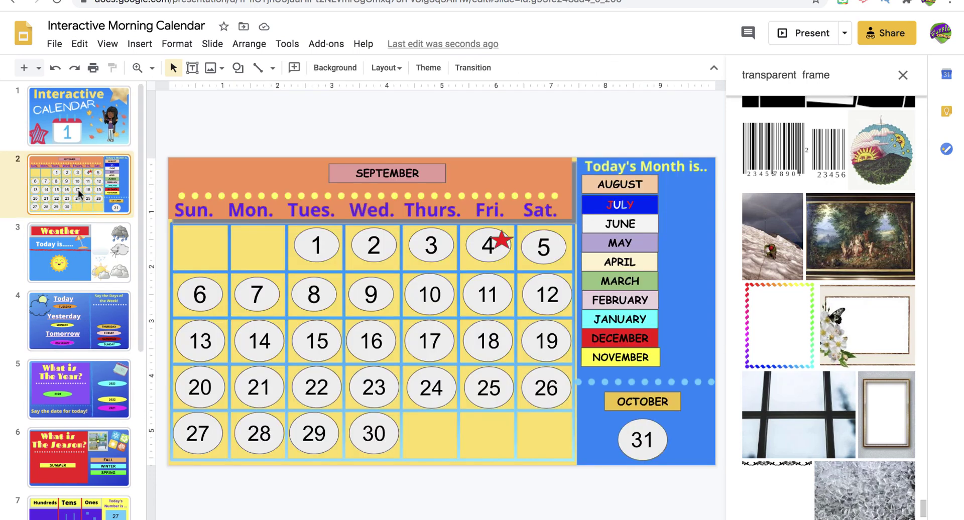
left_click(90, 254)
left_click(100, 321)
left_click(107, 396)
left_click_drag(107, 397, 105, 430)
left_click(106, 459)
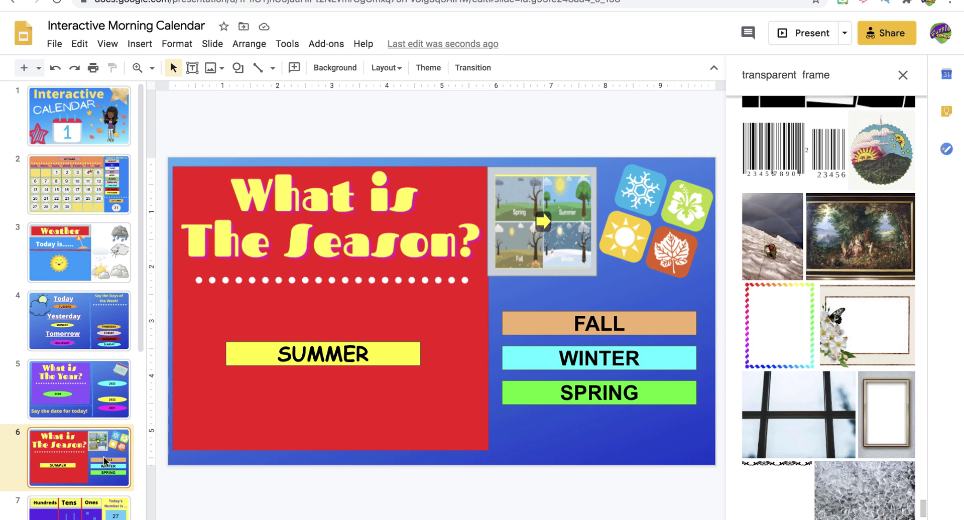
Step: Review the deck again from the title slide through What is The Season?
left_click(94, 129)
left_click(95, 194)
left_click(90, 258)
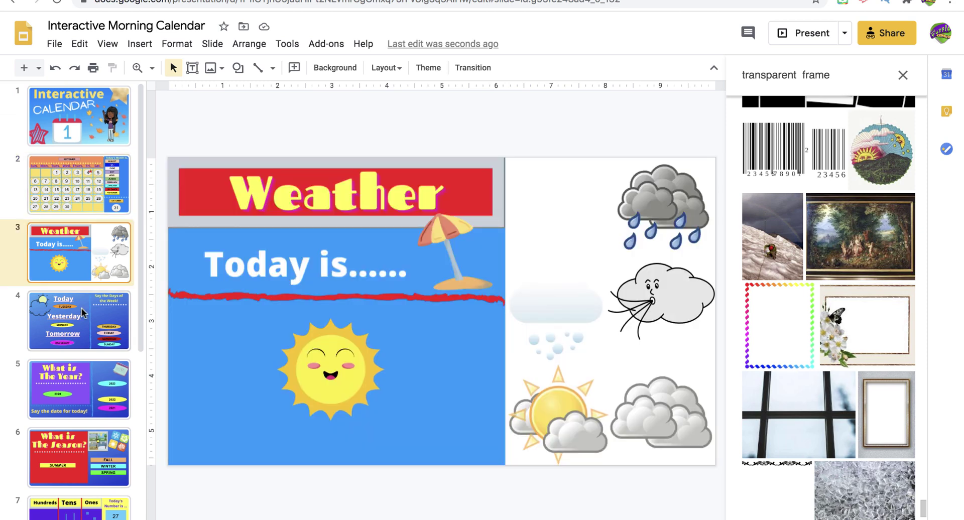
left_click(85, 344)
left_click(89, 398)
left_click(92, 457)
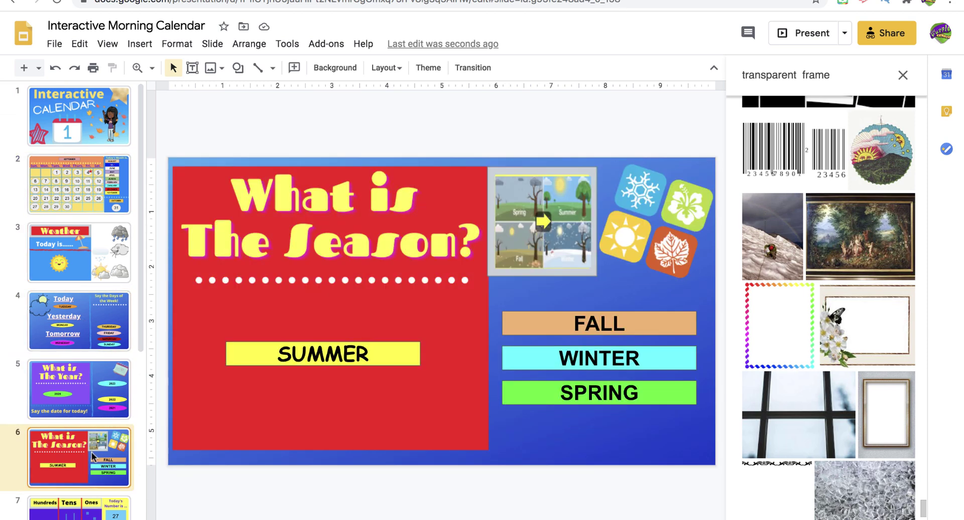
Step: Revisit the days of the week, Year and Weather slides, ending on the Interactive Calendar title slide
left_click(95, 340)
left_click(98, 395)
left_click(97, 254)
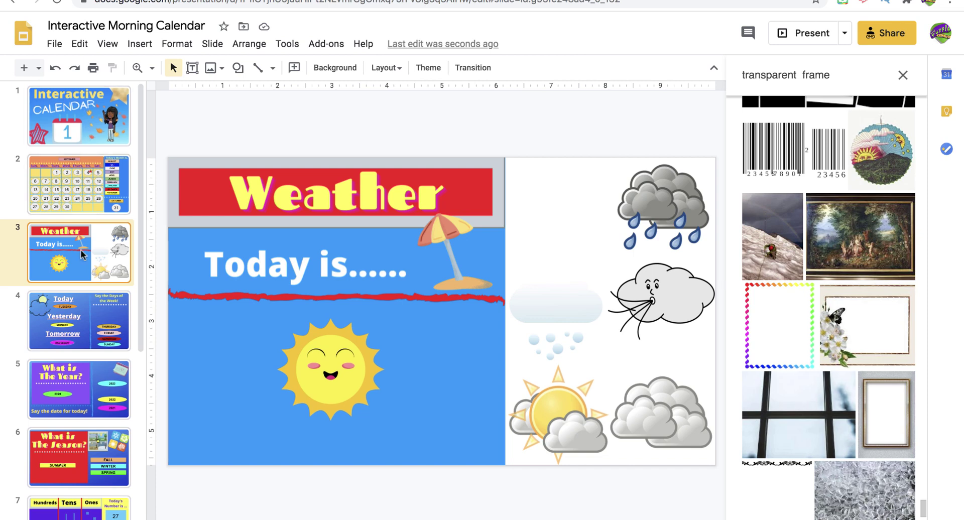
left_click(79, 120)
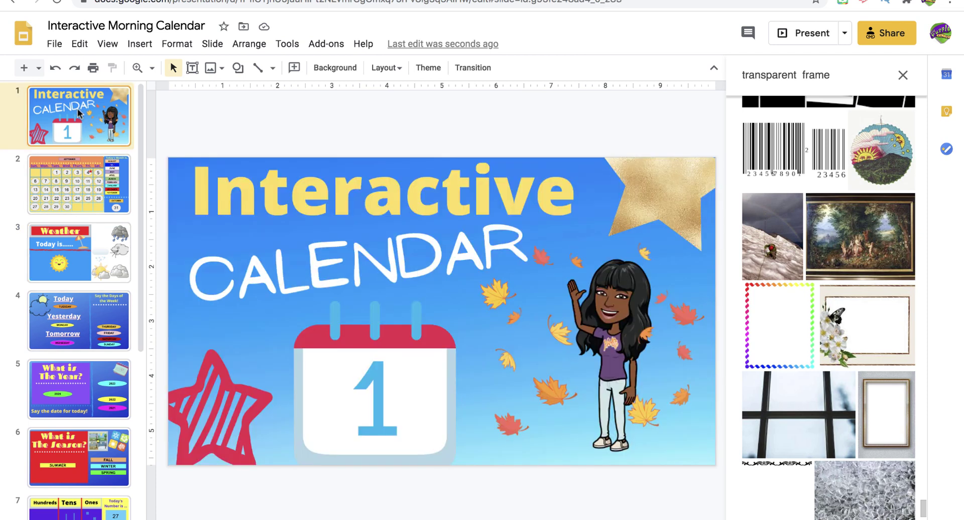